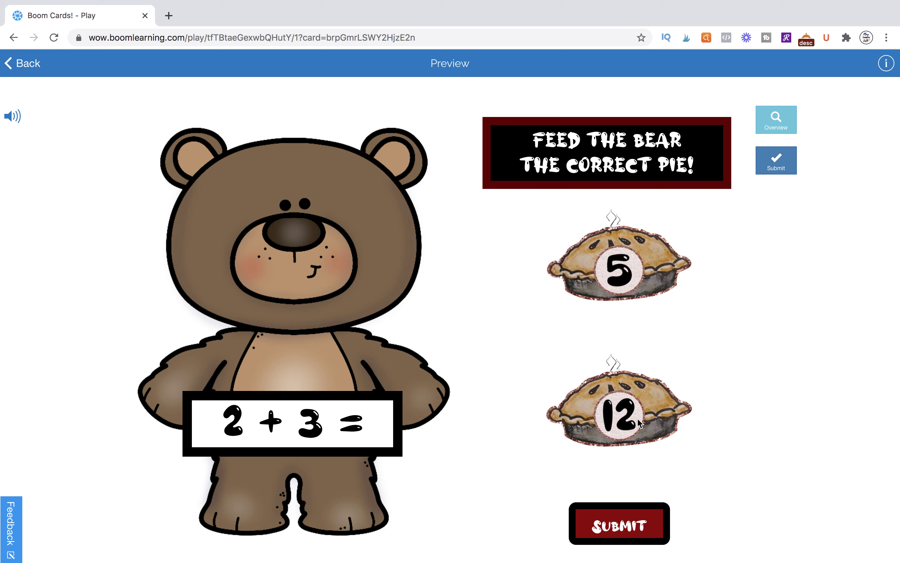
Test the 2 + 3 card by feeding the bear the 12 and 5 pies in turn and submitting each answer.
{"action": "left_click_drag", "start_coordinate": [638, 422], "coordinate": [372, 283]}
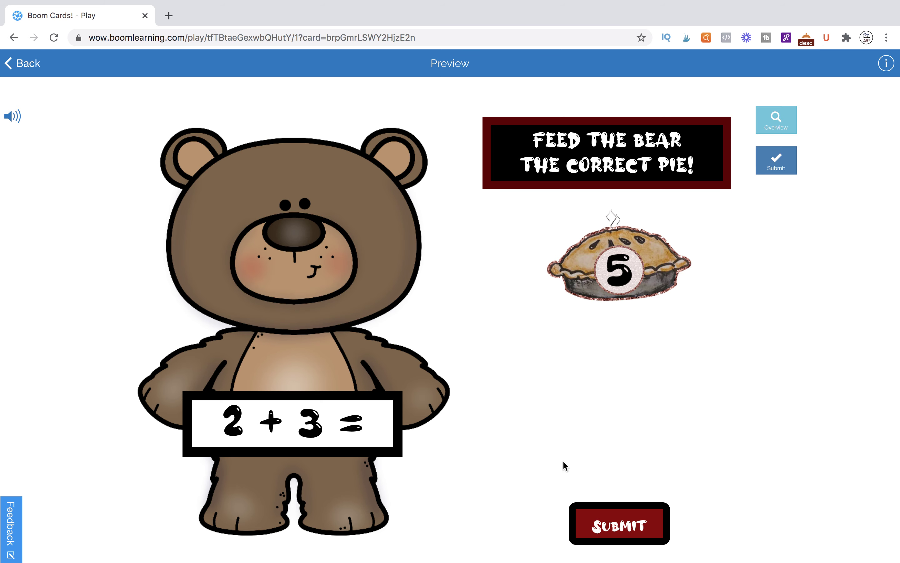
{"action": "left_click", "coordinate": [618, 533]}
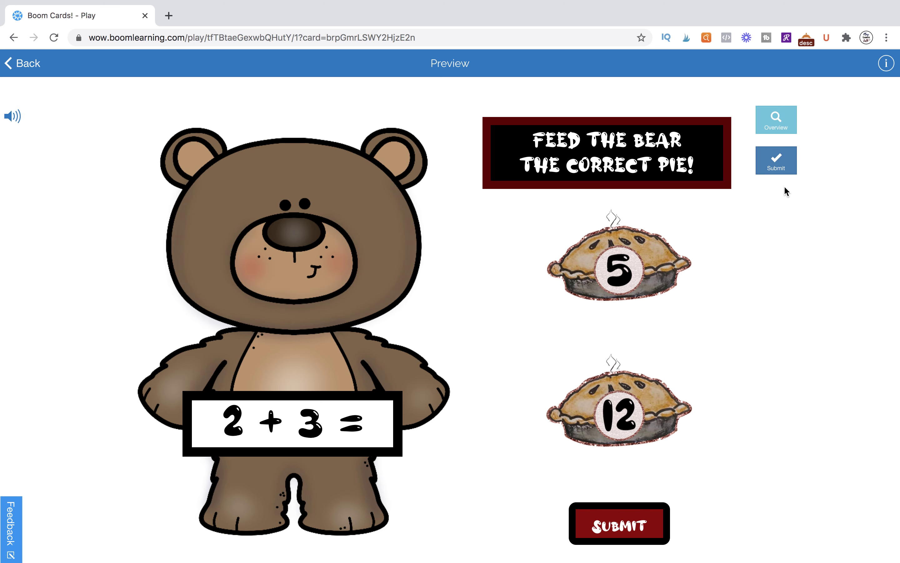
{"action": "left_click", "coordinate": [779, 170]}
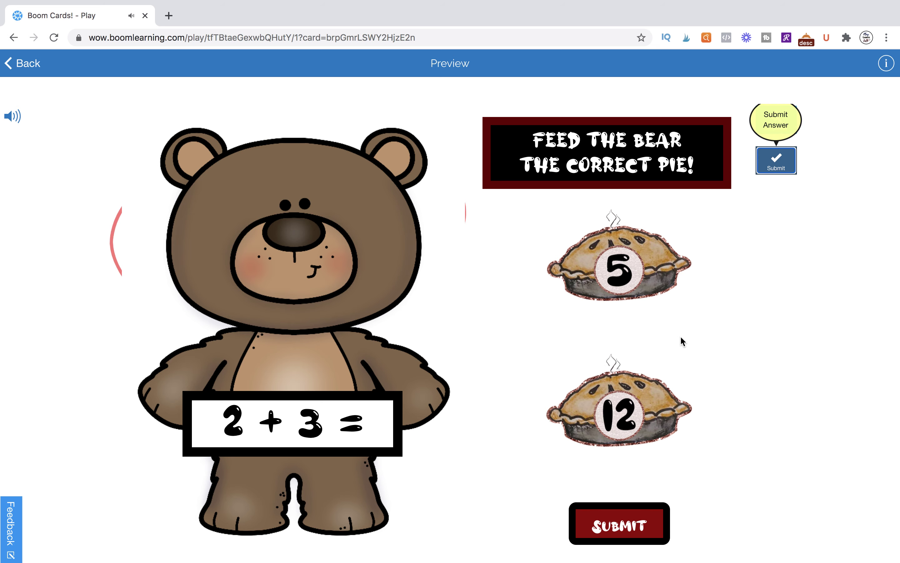
{"action": "left_click_drag", "start_coordinate": [651, 260], "coordinate": [466, 245]}
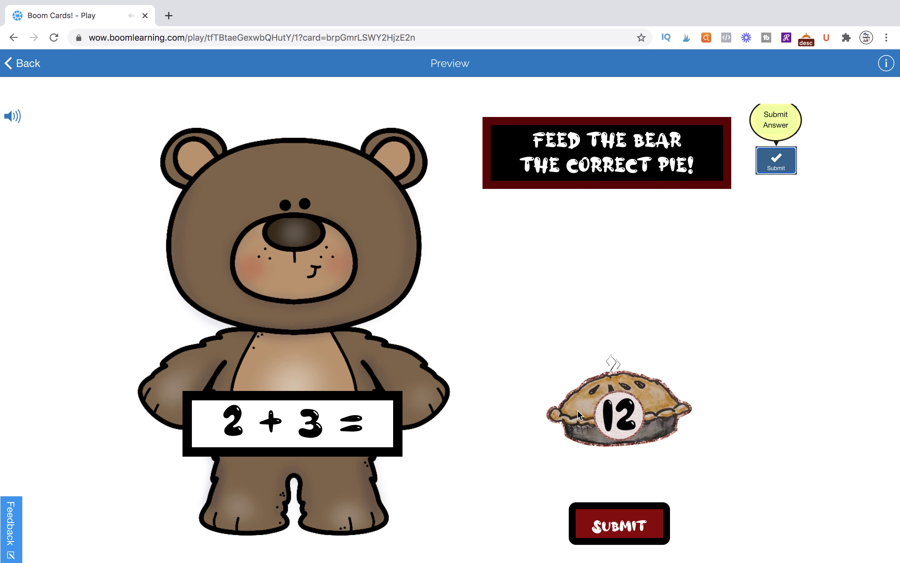
{"action": "left_click", "coordinate": [616, 536]}
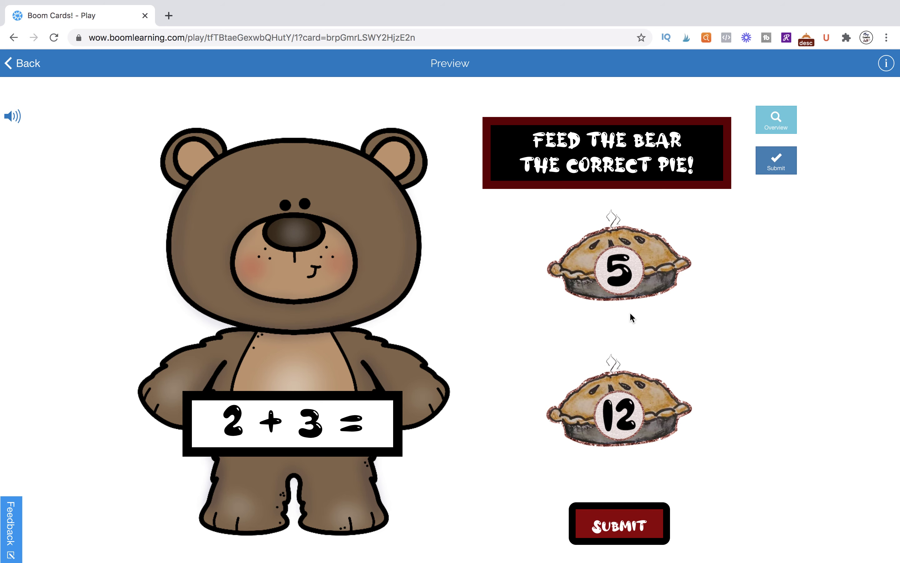
{"action": "left_click_drag", "start_coordinate": [650, 427], "coordinate": [333, 278]}
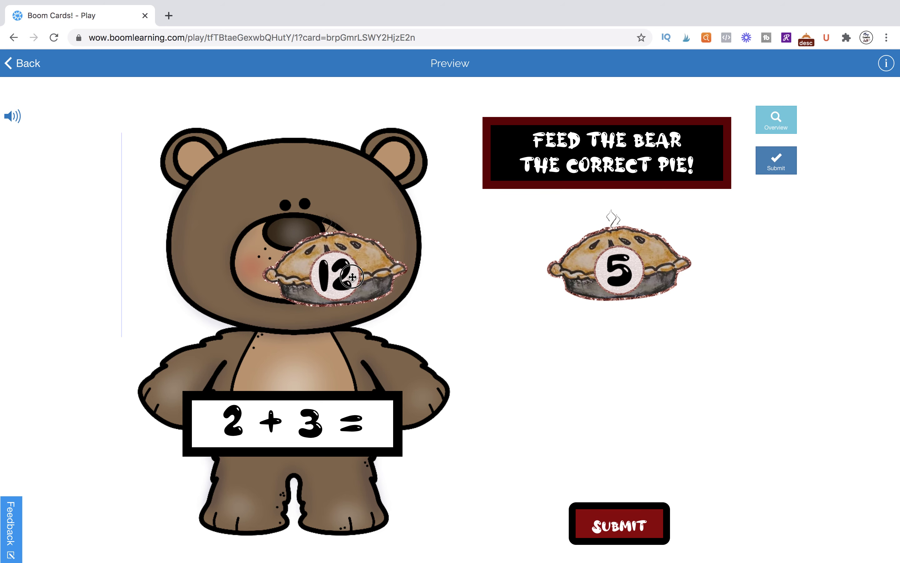
{"action": "left_click", "coordinate": [622, 527]}
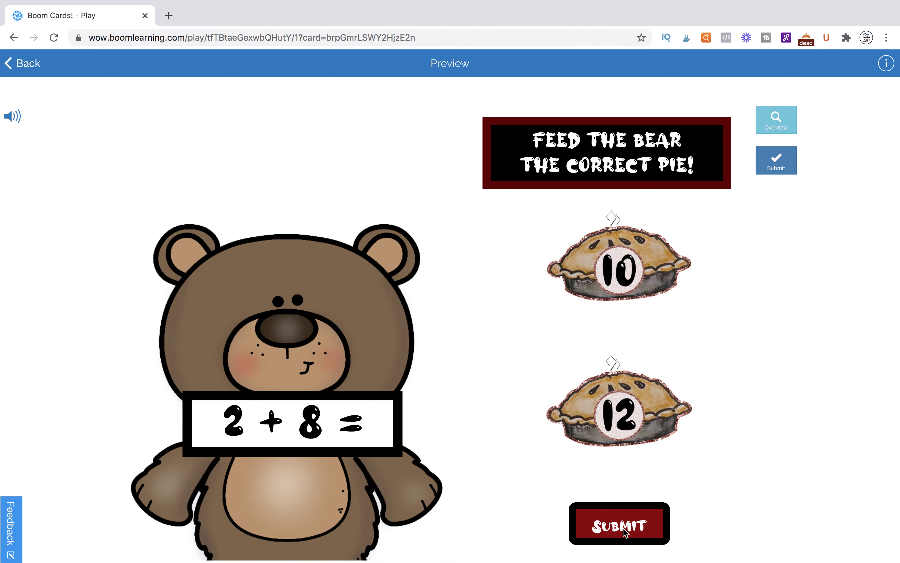
Leave the preview and open card 6, the 2 + 8 problem, for editing.
{"action": "left_click", "coordinate": [36, 67]}
{"action": "key", "text": "Return"}
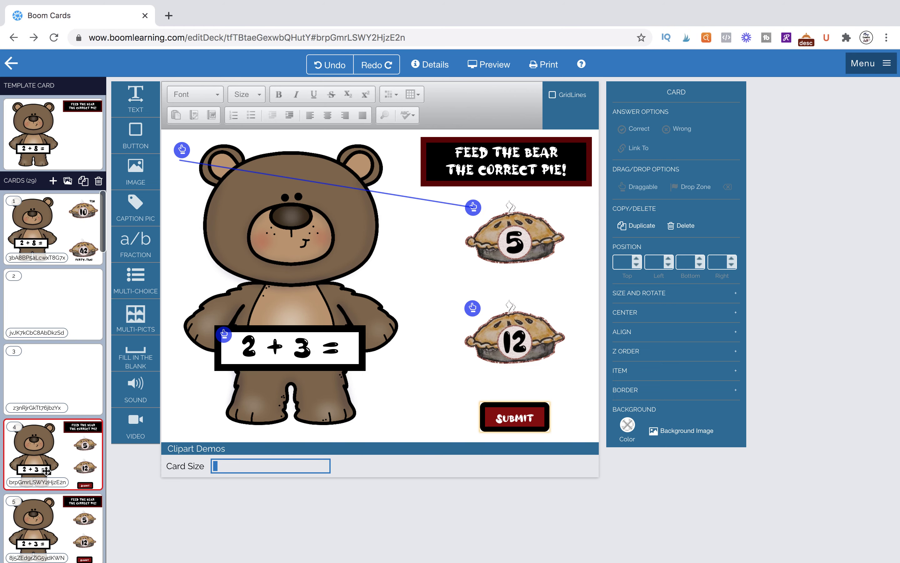
{"action": "scroll", "coordinate": [46, 471], "scroll_direction": "down", "scroll_amount": 2}
{"action": "scroll", "coordinate": [46, 471], "scroll_direction": "down", "scroll_amount": 2}
{"action": "left_click", "coordinate": [47, 481]}
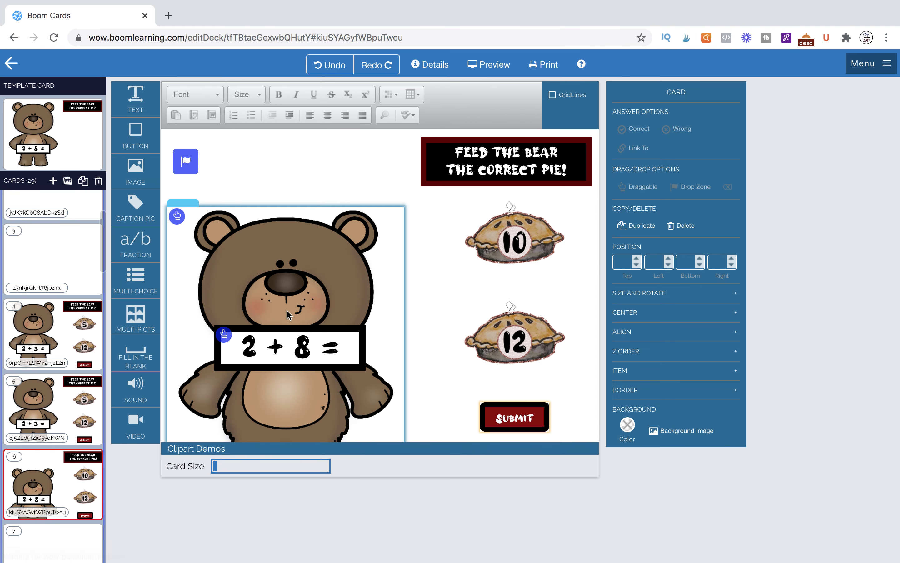
{"action": "left_click", "coordinate": [262, 179]}
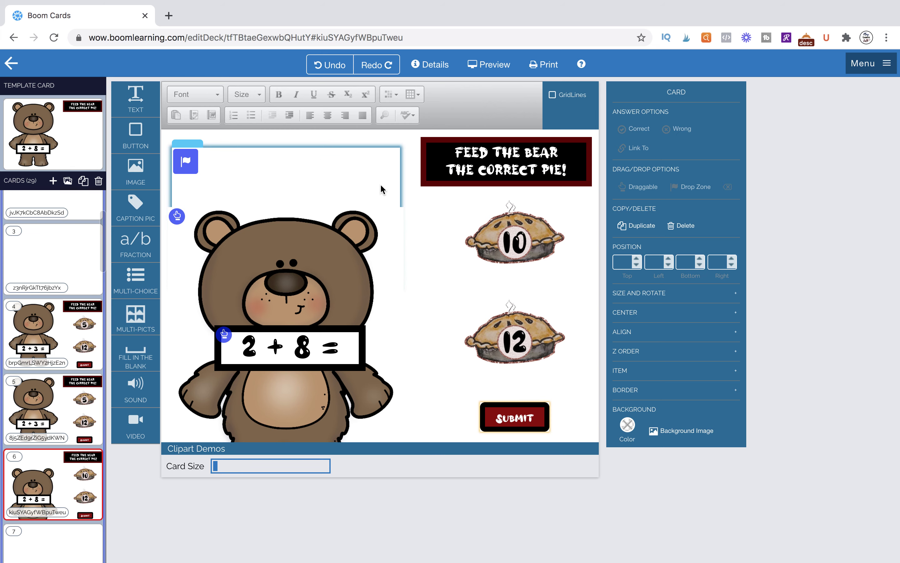
{"action": "left_click", "coordinate": [520, 238]}
{"action": "left_click", "coordinate": [532, 309]}
{"action": "left_click", "coordinate": [519, 246]}
{"action": "left_click", "coordinate": [522, 332]}
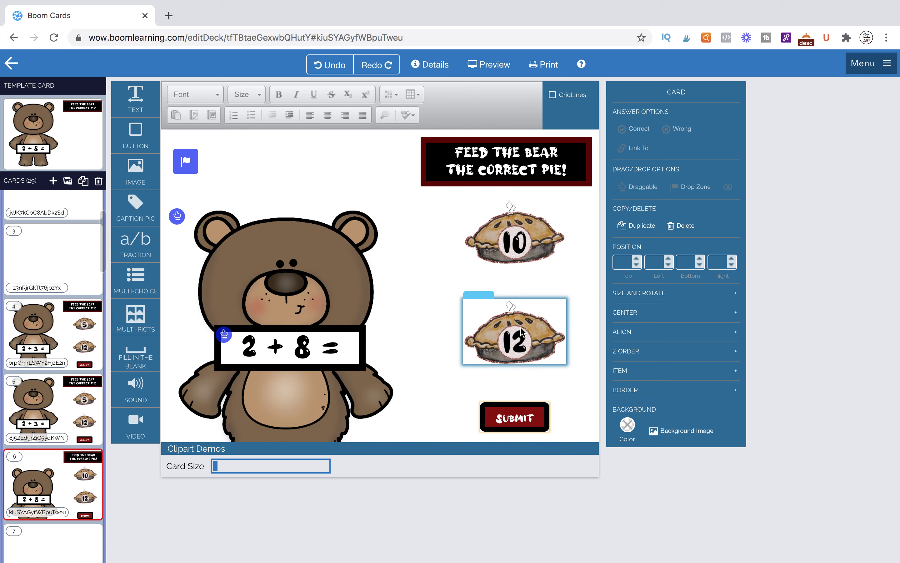
{"action": "left_click", "coordinate": [513, 238]}
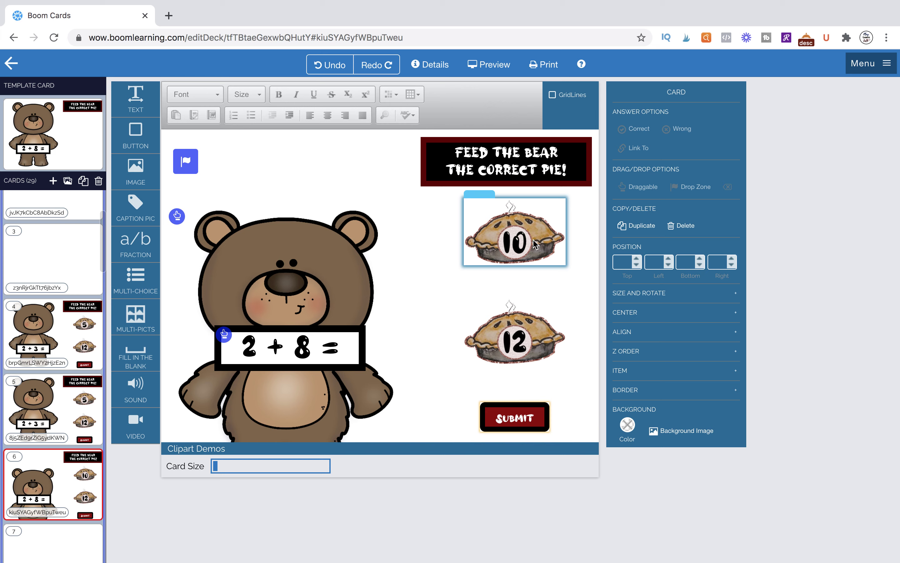
Make both the 10 pie and the 12 pie on card 6 draggable.
{"action": "left_click", "coordinate": [522, 250]}
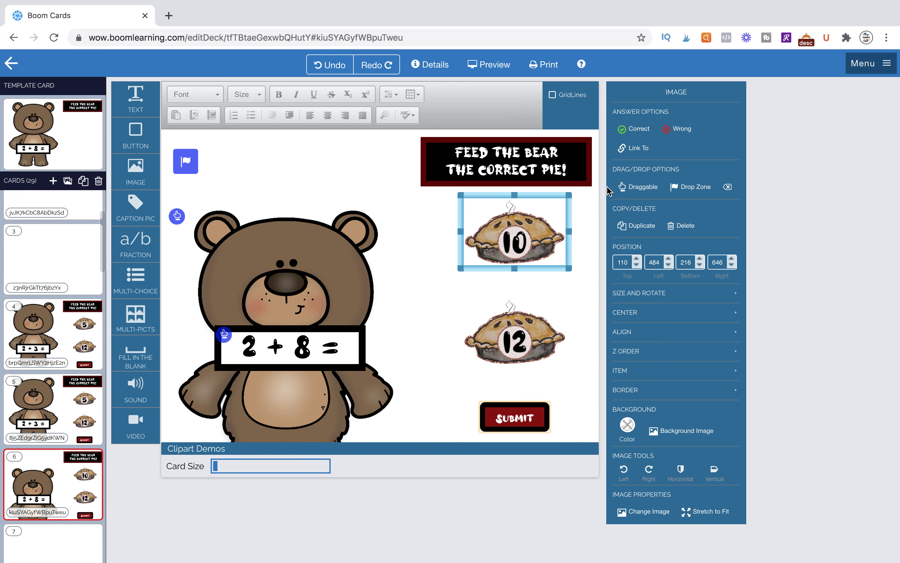
{"action": "left_click", "coordinate": [639, 187]}
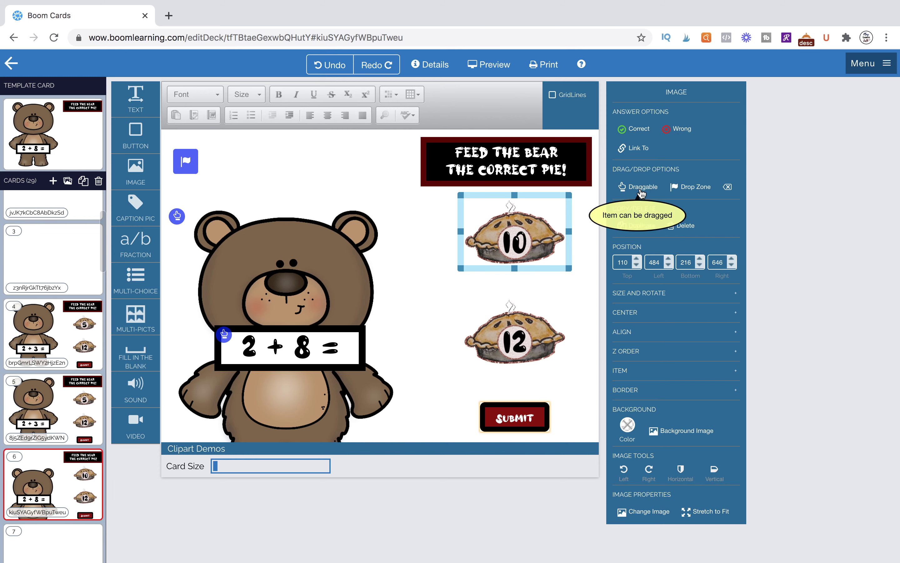
{"action": "left_click", "coordinate": [550, 328]}
{"action": "left_click", "coordinate": [628, 190]}
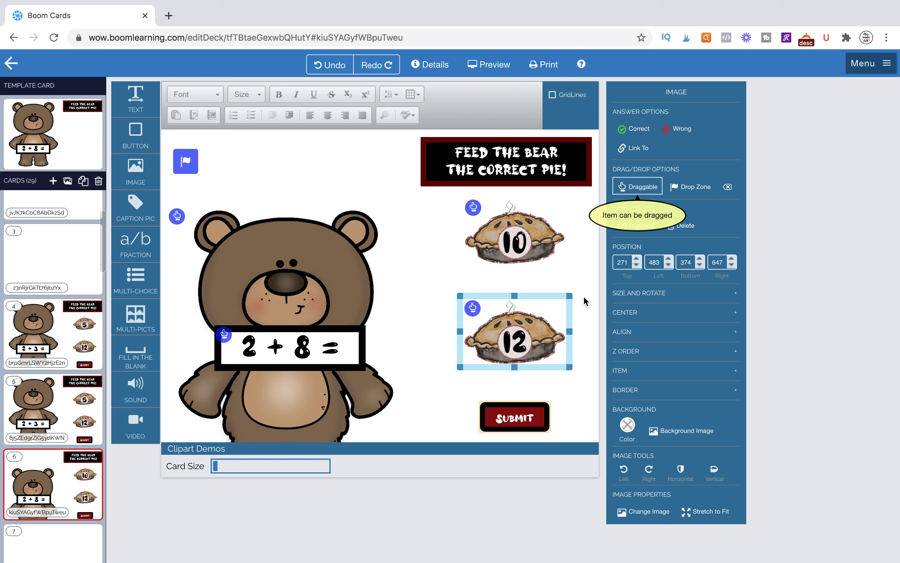
Link the 10 pie to the drop zone and move the bear up over that zone, to top 14, left 13.
{"action": "left_click_drag", "start_coordinate": [475, 208], "coordinate": [186, 160]}
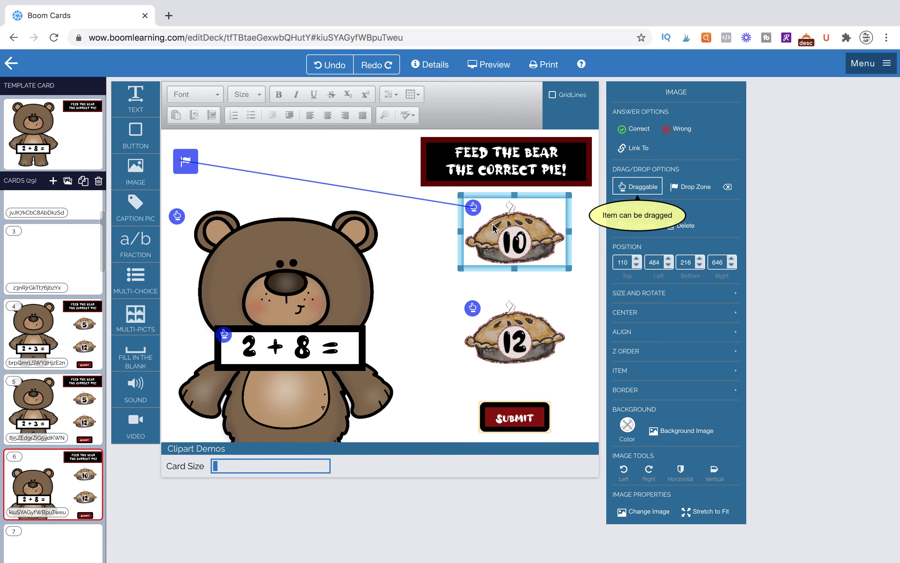
{"action": "left_click", "coordinate": [284, 287]}
{"action": "left_click_drag", "start_coordinate": [283, 286], "coordinate": [286, 214]}
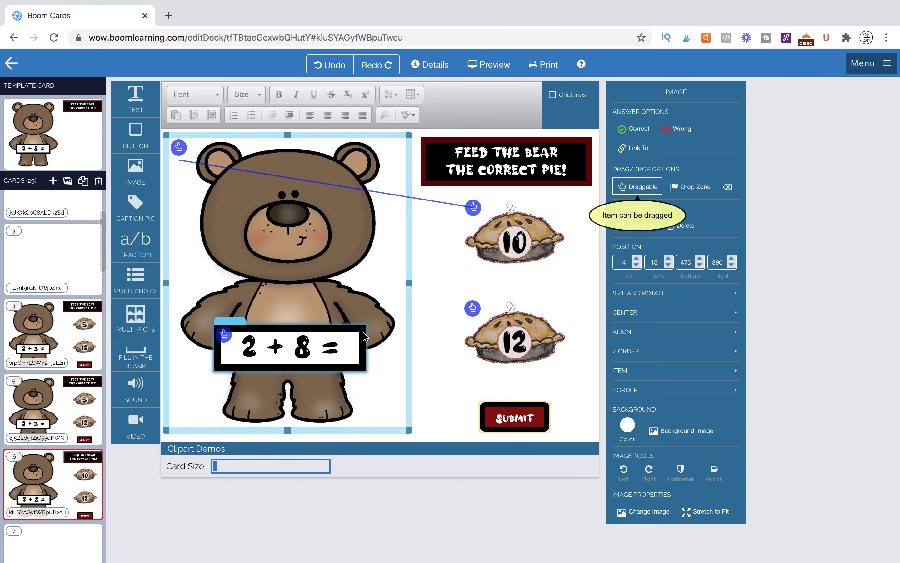
Select both pies together and display their Z-order options, then deselect them.
{"action": "left_click", "coordinate": [520, 248]}
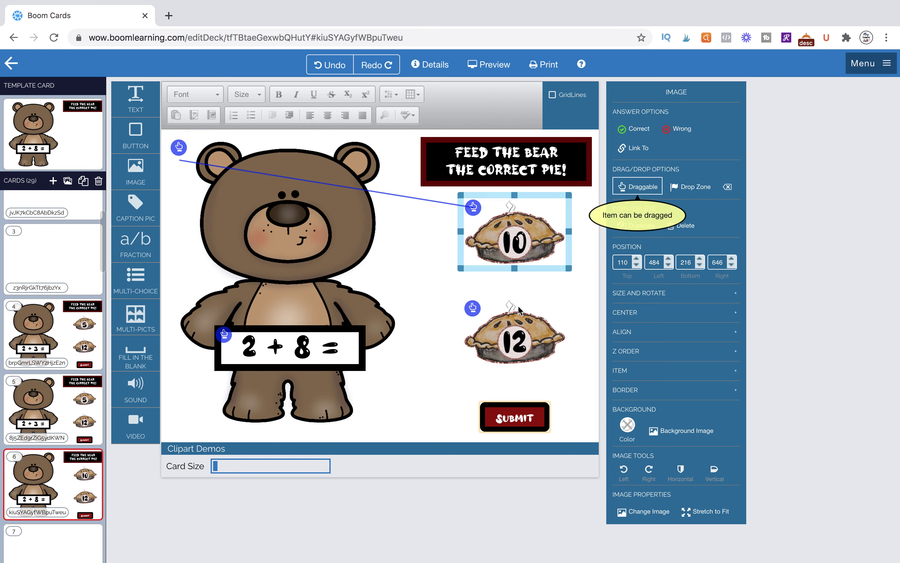
{"action": "left_click", "coordinate": [523, 301], "text": "shift"}
{"action": "left_click", "coordinate": [634, 353]}
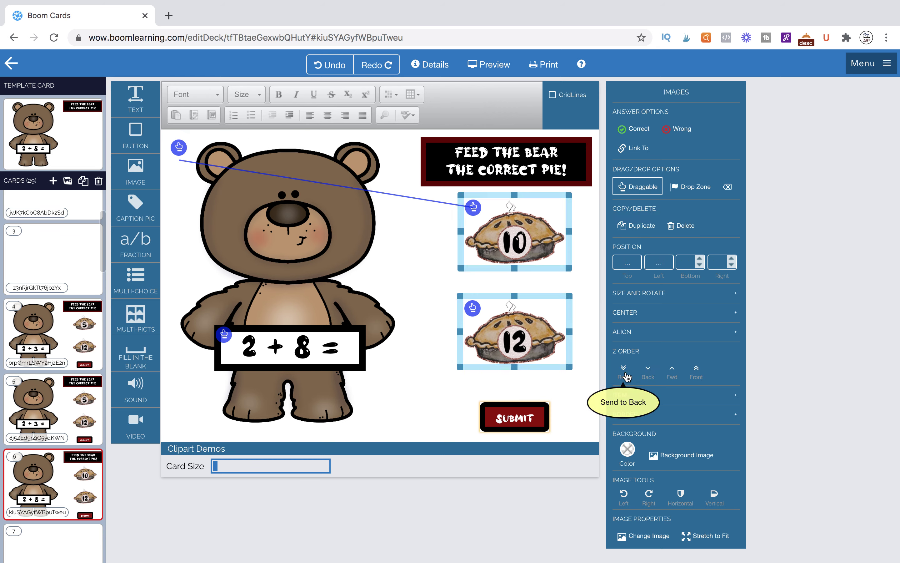
{"action": "left_click", "coordinate": [590, 391]}
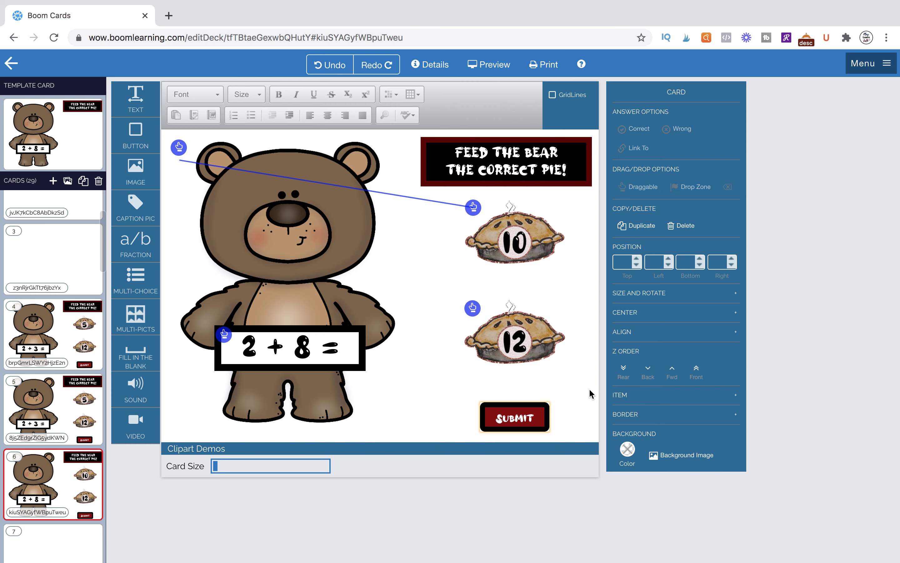
Select the Submit box on card 6 and check the Flow Magic setting in the deck details.
{"action": "left_click", "coordinate": [518, 420]}
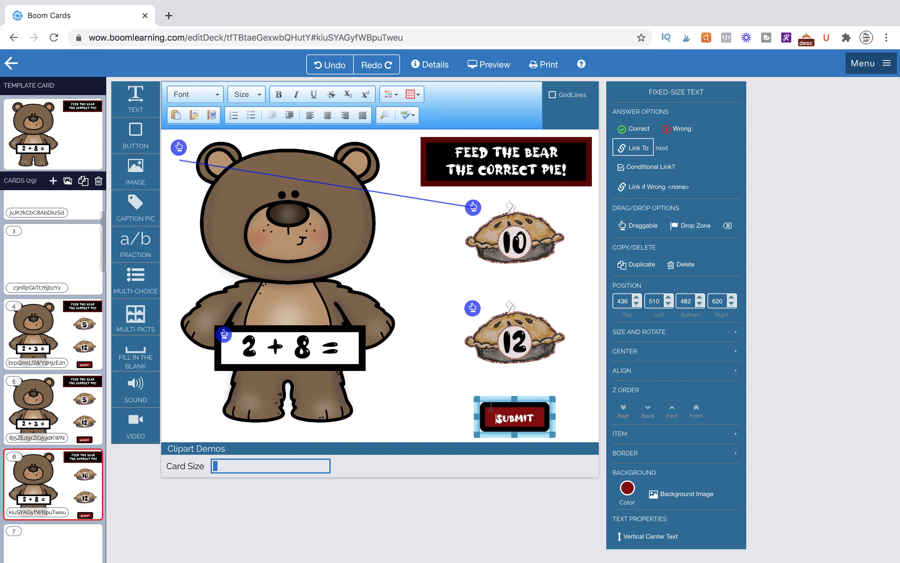
{"action": "left_click", "coordinate": [431, 64]}
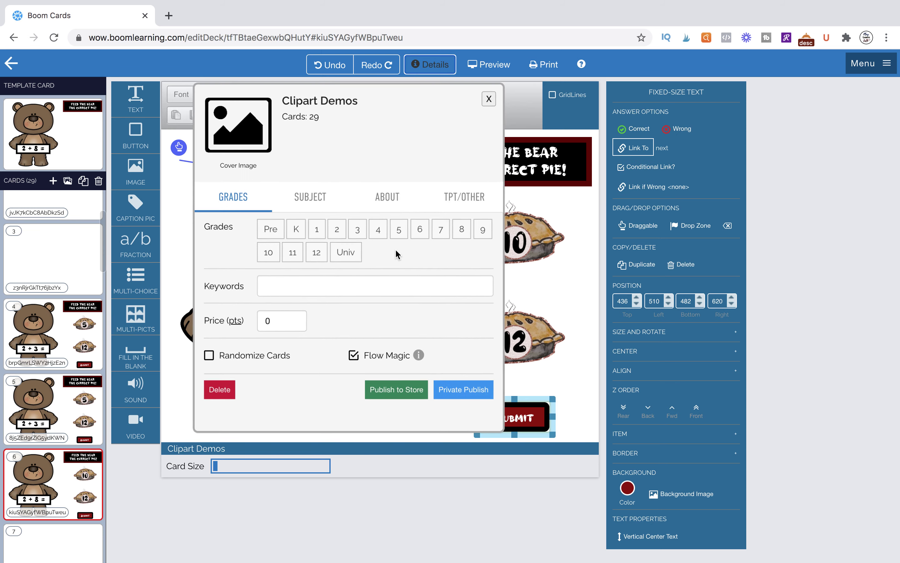
{"action": "left_click", "coordinate": [490, 100]}
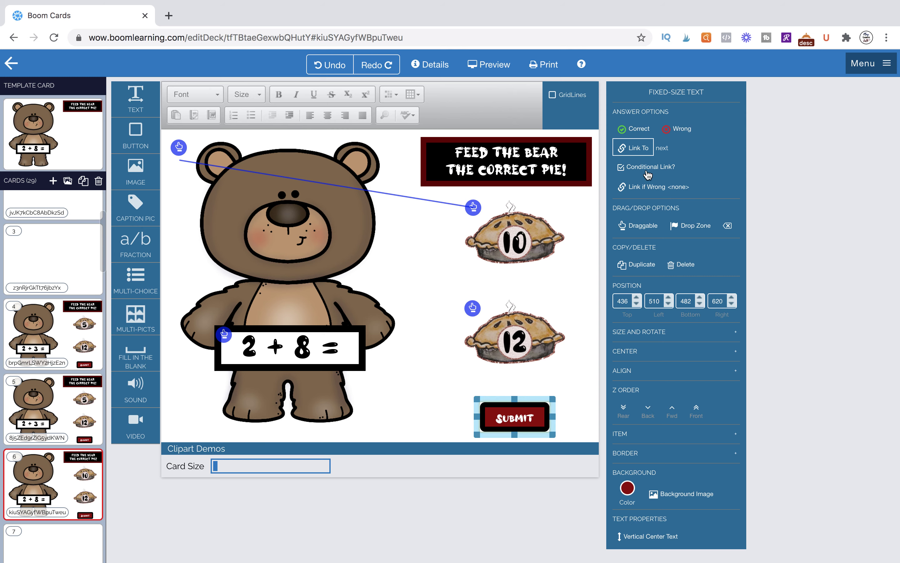
Link the Submit box to the next card with Conditional Link enabled, and set Link if Wrong to No Link.
{"action": "left_click", "coordinate": [637, 157]}
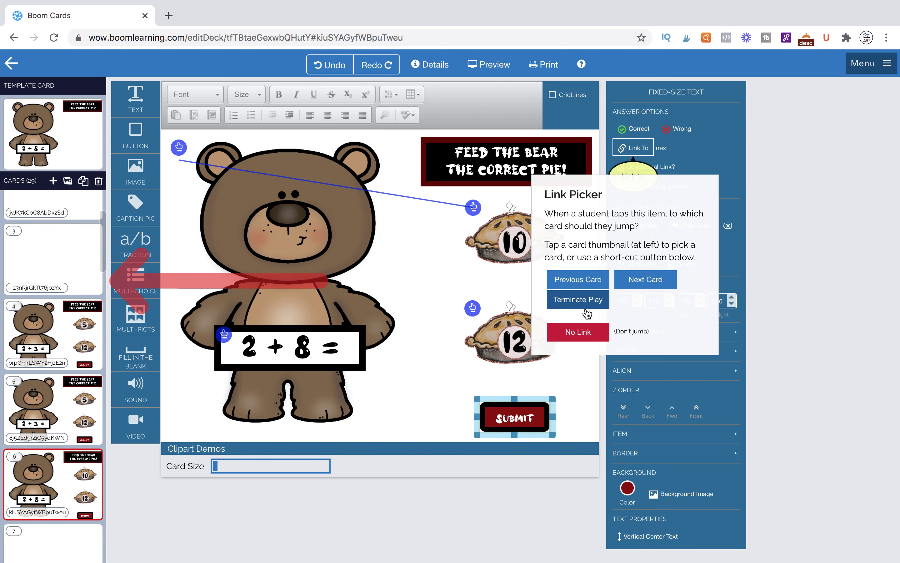
{"action": "left_click", "coordinate": [648, 281]}
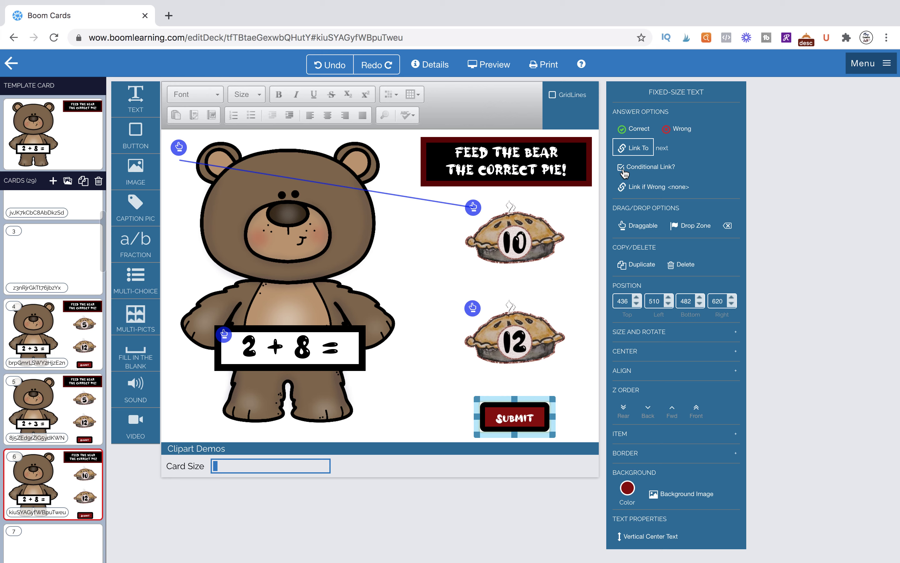
{"action": "left_click", "coordinate": [621, 168]}
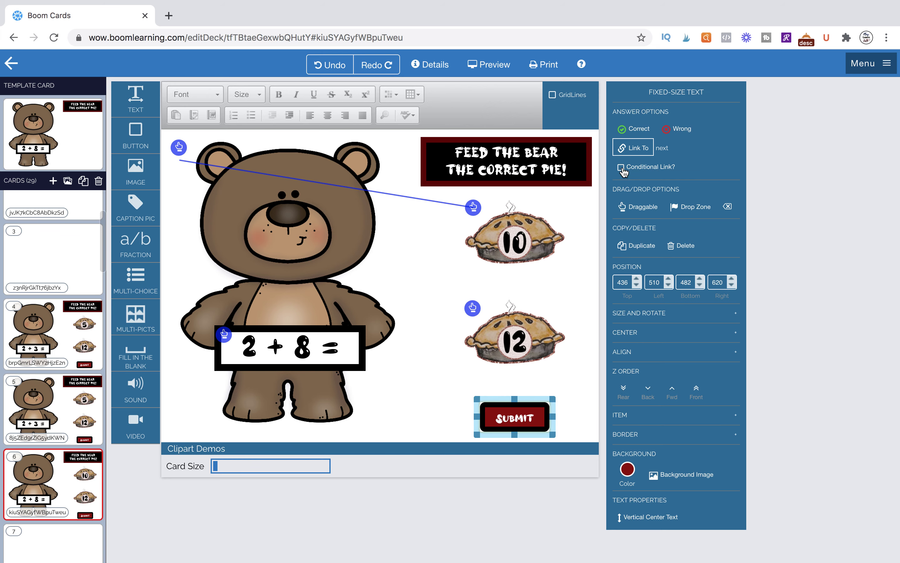
{"action": "left_click", "coordinate": [620, 168]}
{"action": "left_click", "coordinate": [622, 168]}
{"action": "left_click", "coordinate": [622, 168]}
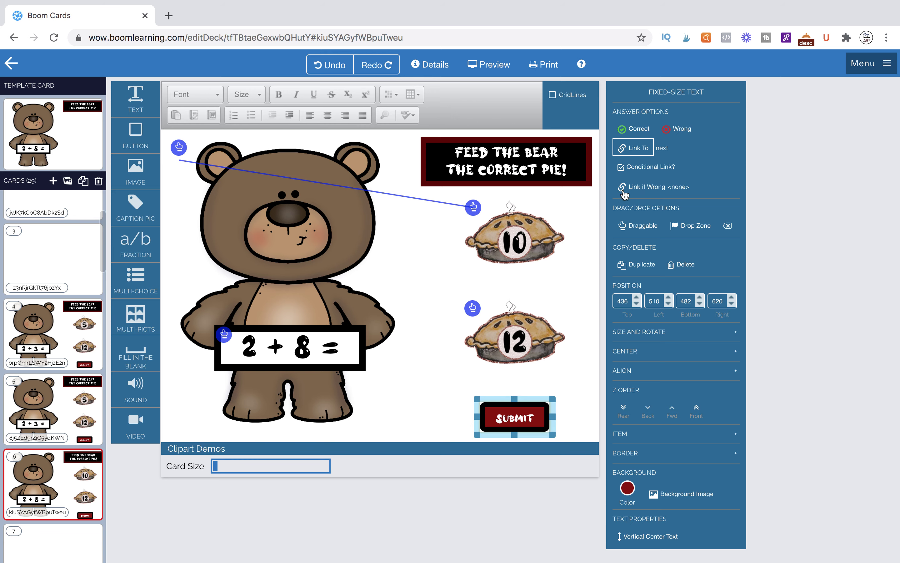
{"action": "left_click", "coordinate": [672, 188]}
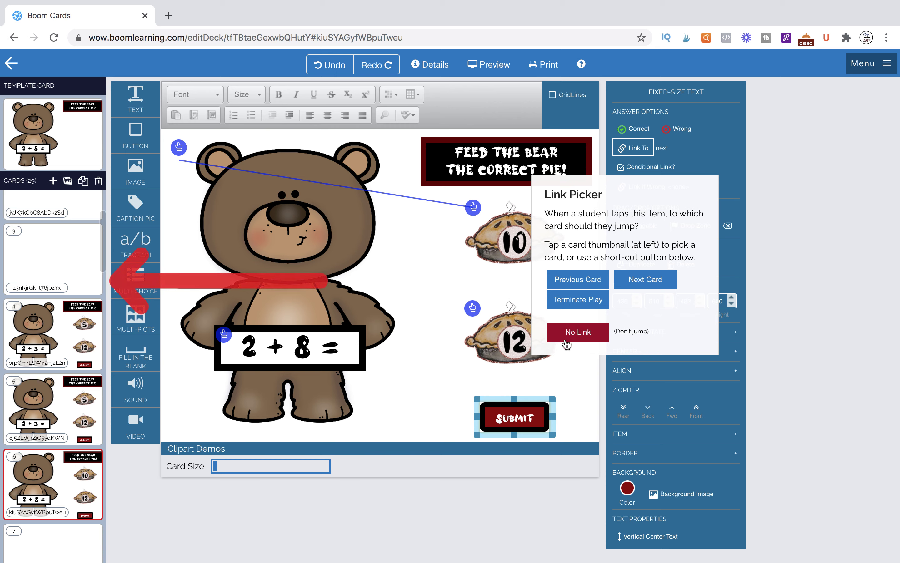
{"action": "left_click", "coordinate": [606, 332]}
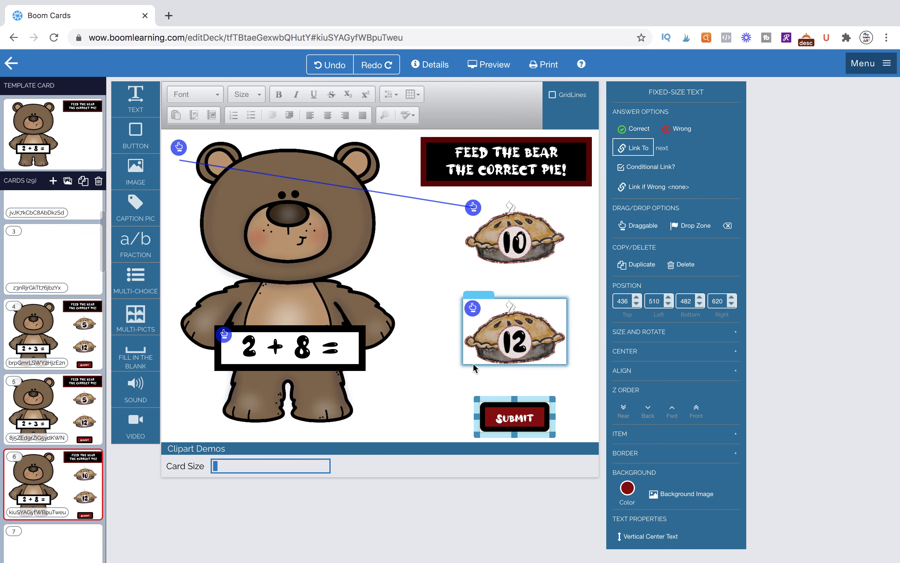